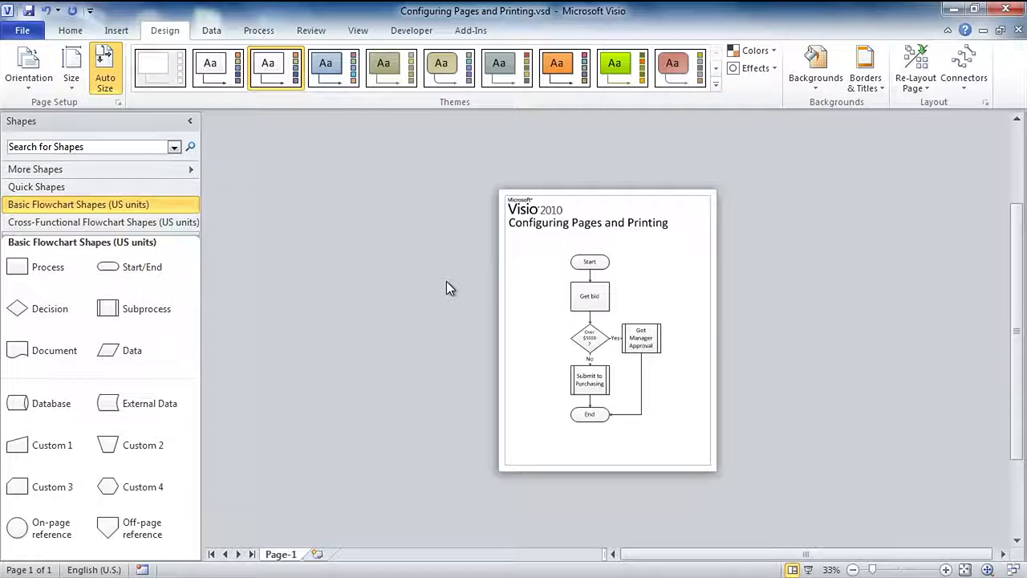
# - Move the Get Manager Approval shape beyond the page's right edge, and Submit to Purchasing together with End below its lower edge
pyautogui.moveTo(652, 340); pyautogui.dragTo(806, 340)
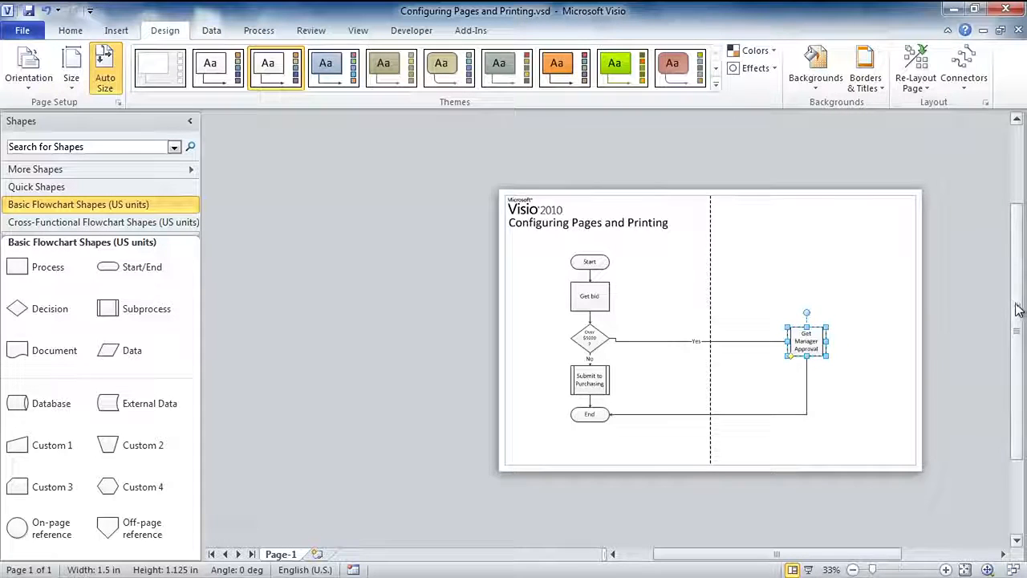
pyautogui.scroll(-2, 769, 363)
pyautogui.moveTo(537, 347); pyautogui.dragTo(649, 265)
pyautogui.moveTo(616, 296); pyautogui.dragTo(583, 449)
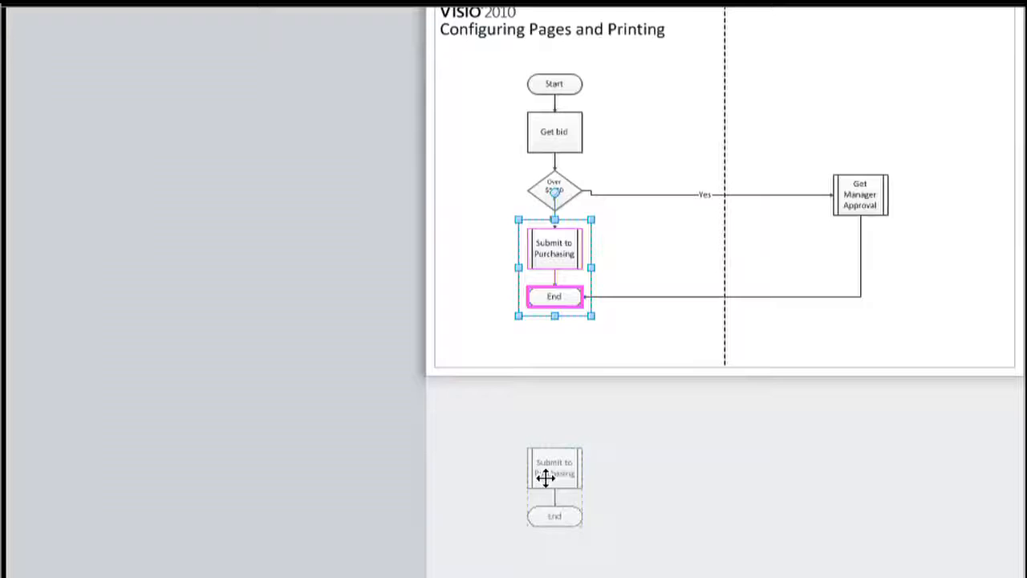
pyautogui.moveTo(546, 478); pyautogui.dragTo(553, 482)
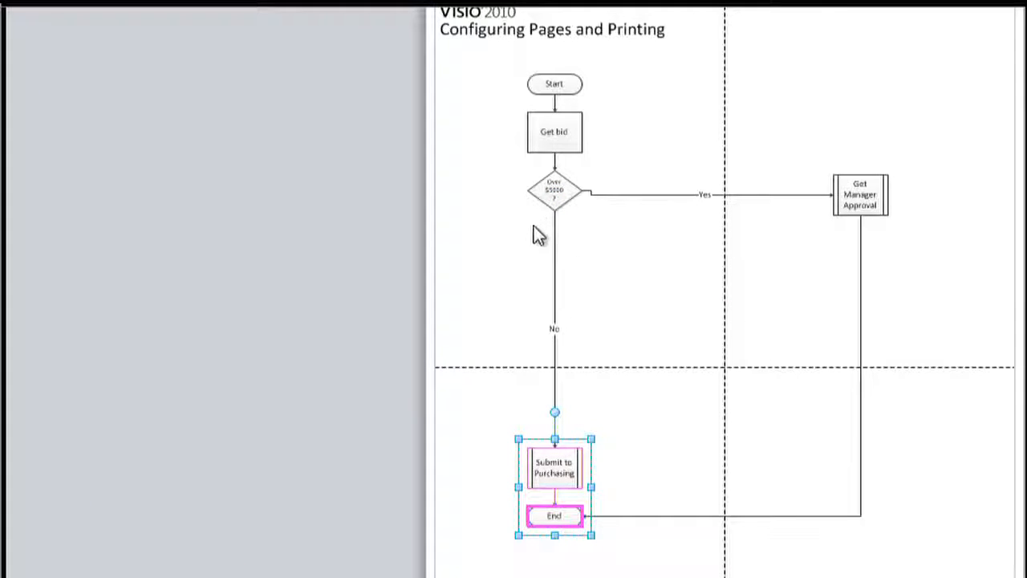
# - Move Get Manager Approval farther right into a third column of pages, and End down into a third row
pyautogui.scroll(-2, 722, 289)
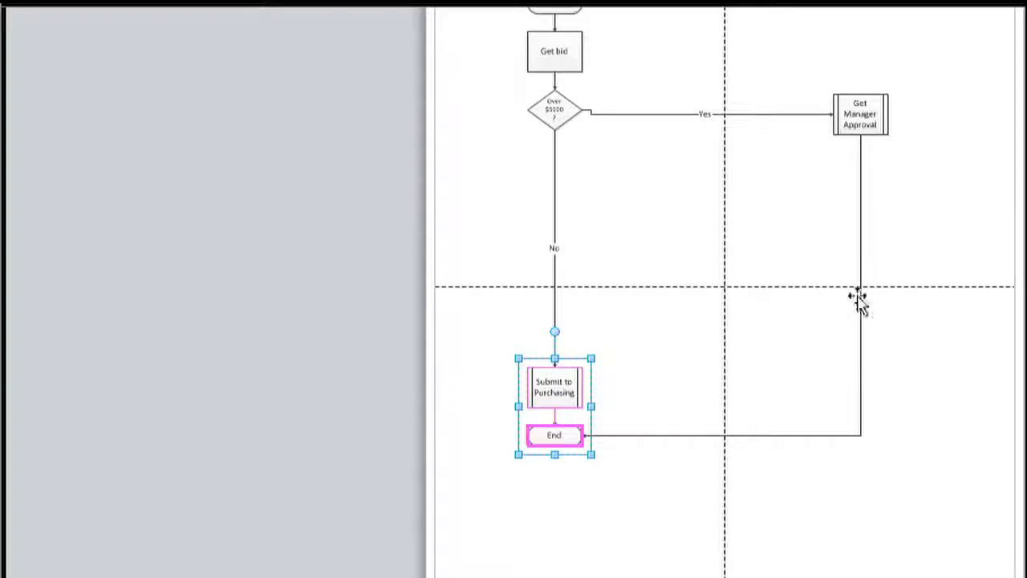
pyautogui.click(835, 121)
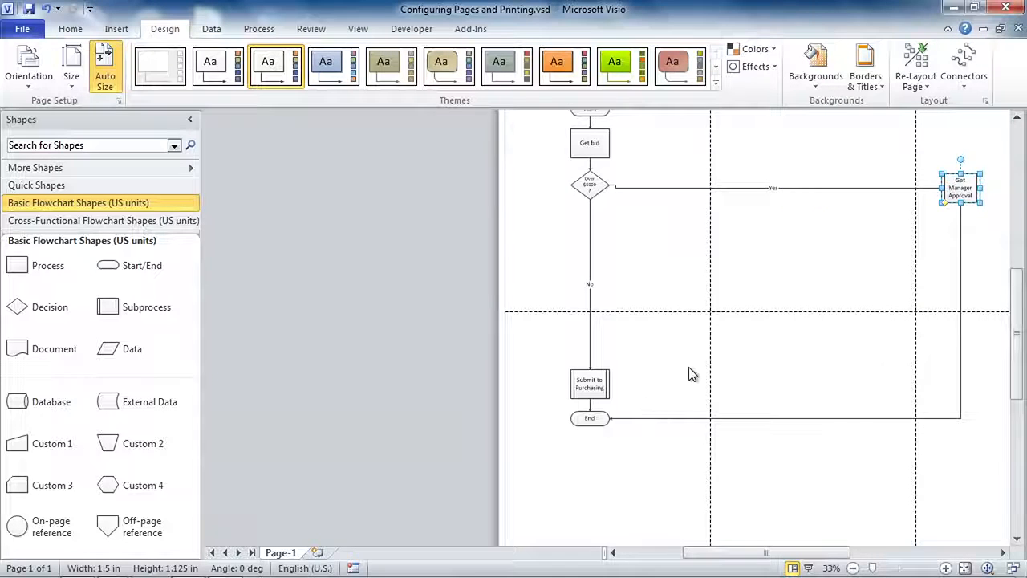
pyautogui.scroll(-3, 694, 373)
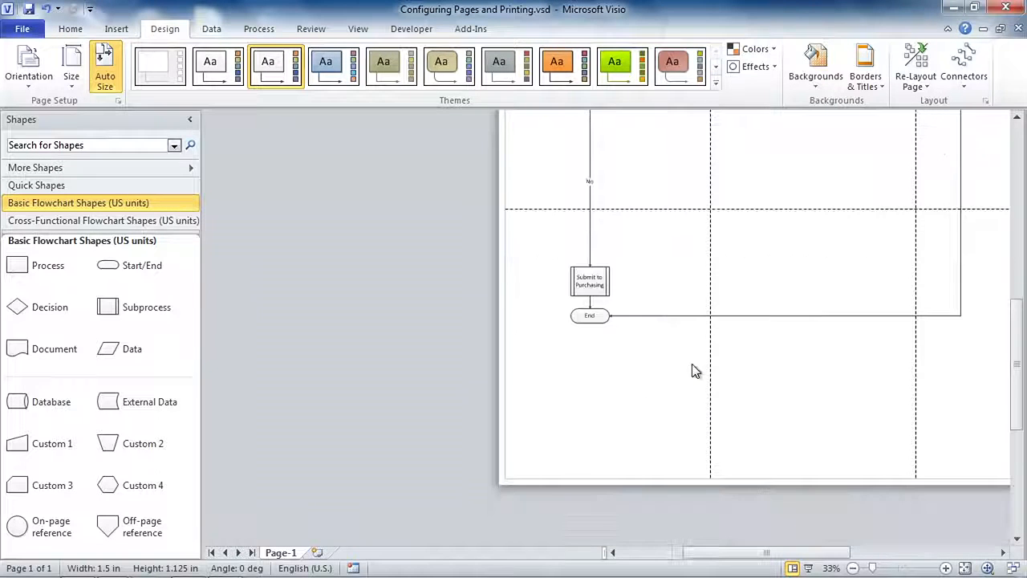
pyautogui.scroll(-1, 693, 366)
pyautogui.click(589, 233)
pyautogui.click(589, 283)
pyautogui.moveTo(590, 265); pyautogui.dragTo(590, 491)
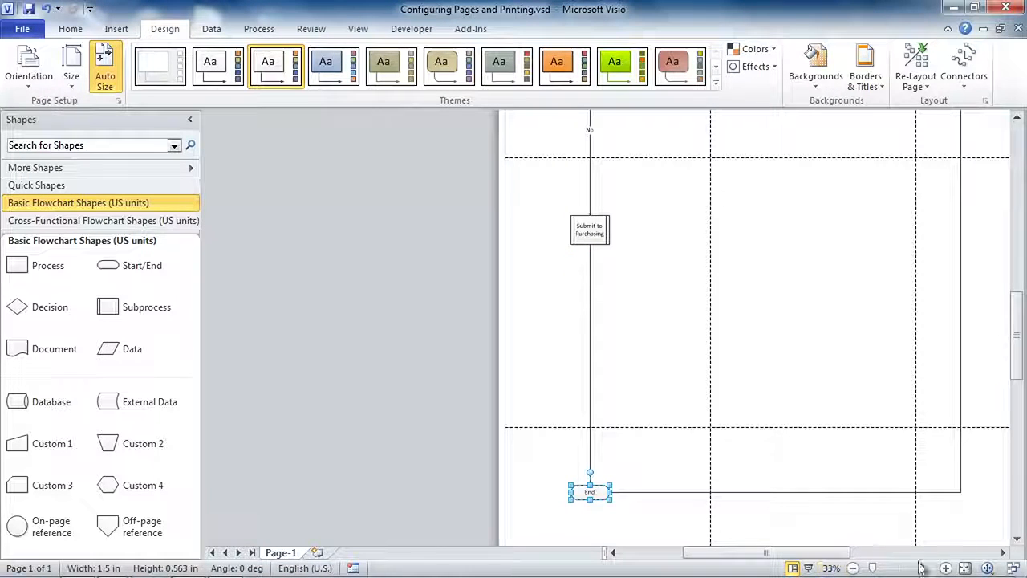
pyautogui.click(965, 567)
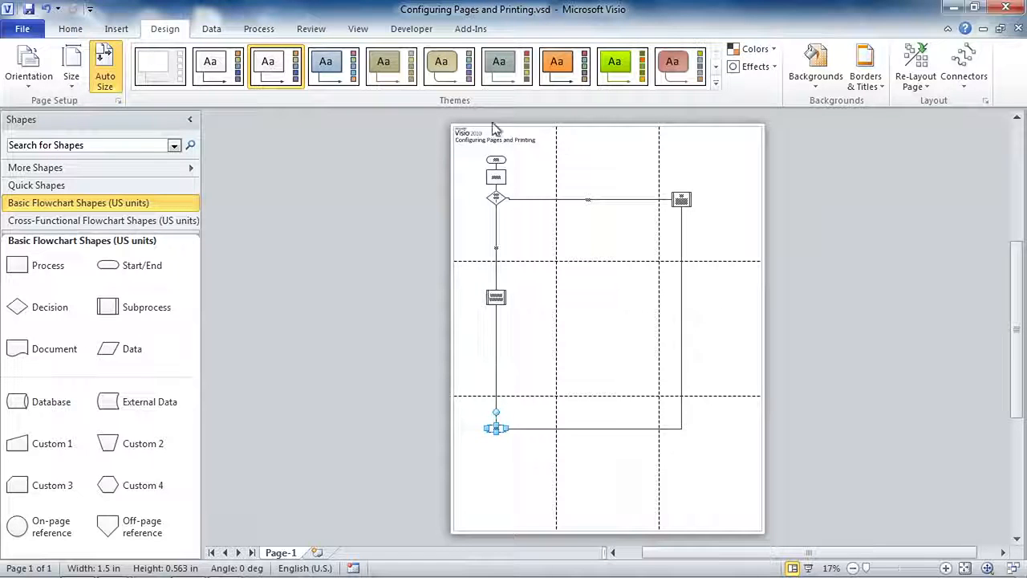
# - Turn the page break display off and back on
pyautogui.click(358, 28)
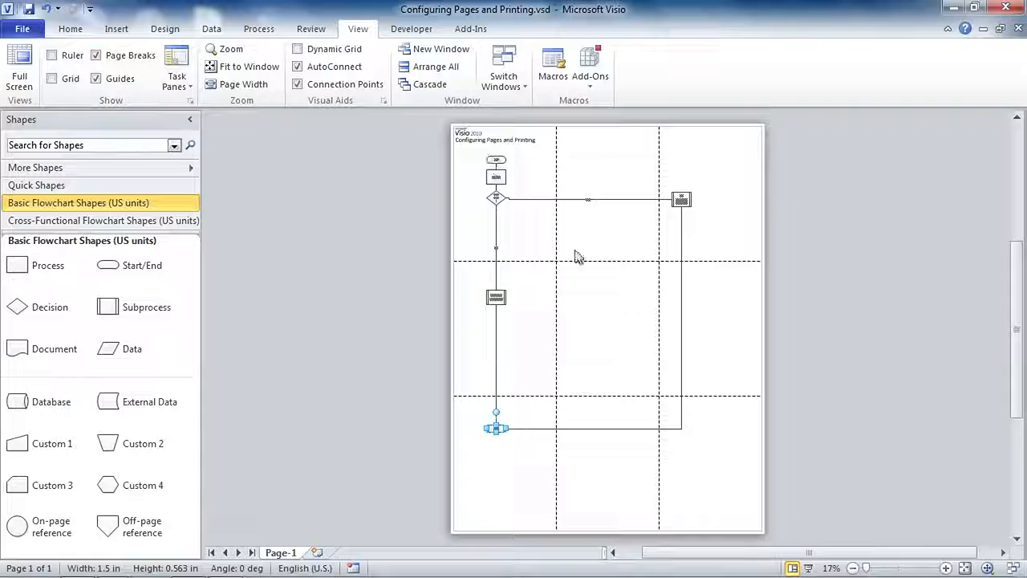
pyautogui.click(116, 56)
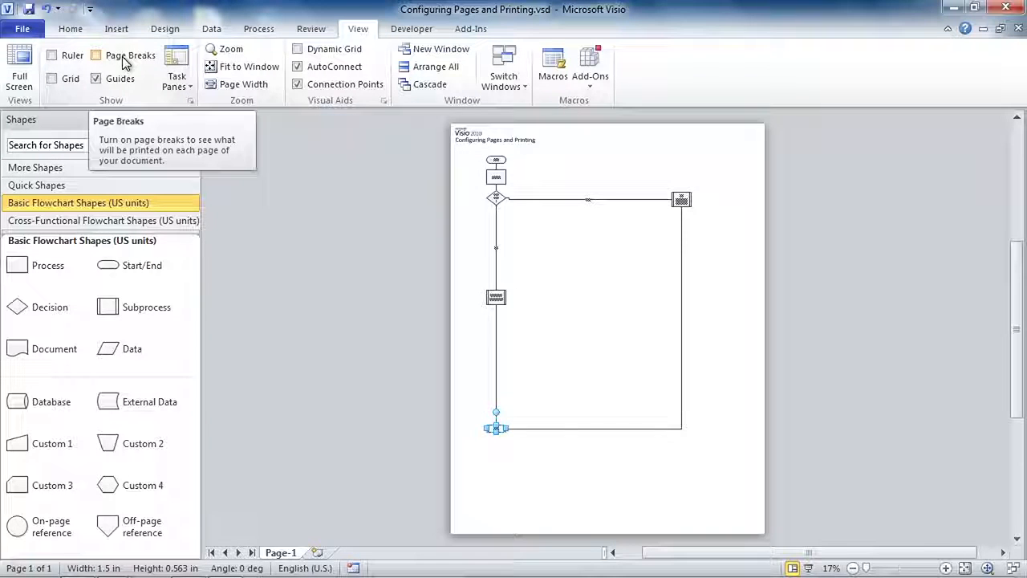
pyautogui.click(96, 56)
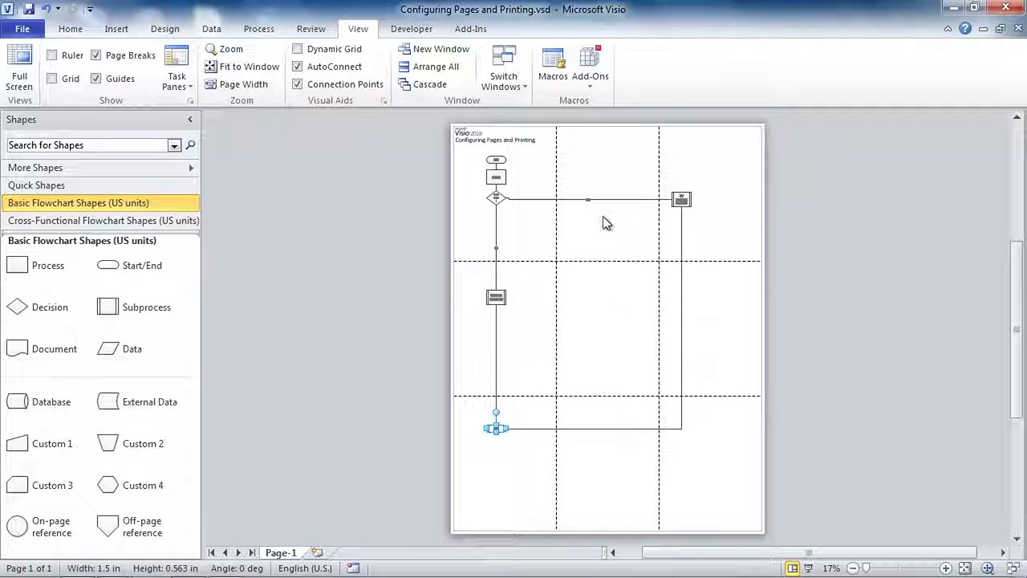
# - With Auto Size turned off, move Get Manager Approval off the page's right edge, undo the move and re-enable Auto Size
pyautogui.click(71, 29)
pyautogui.click(595, 341)
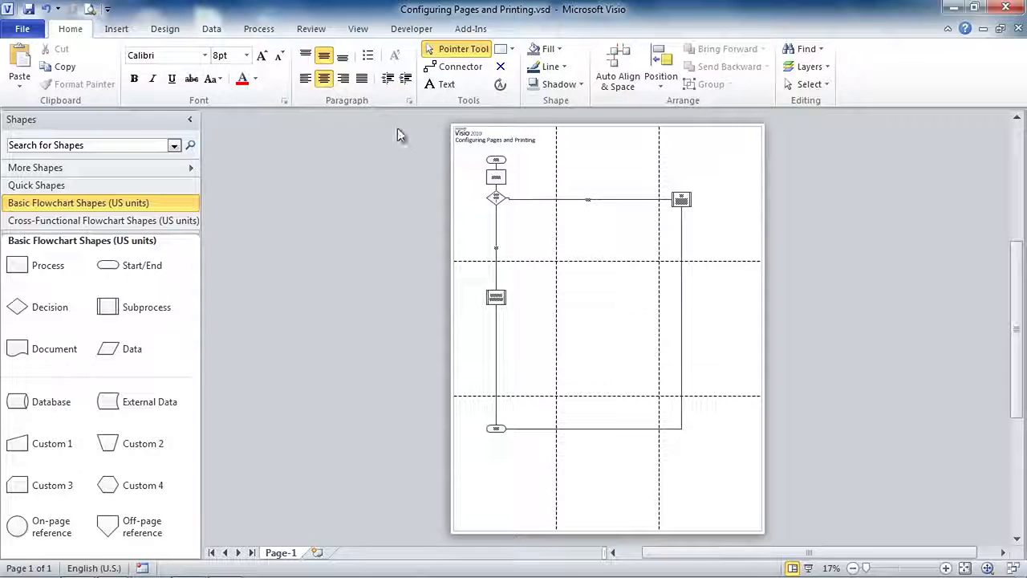
pyautogui.click(164, 34)
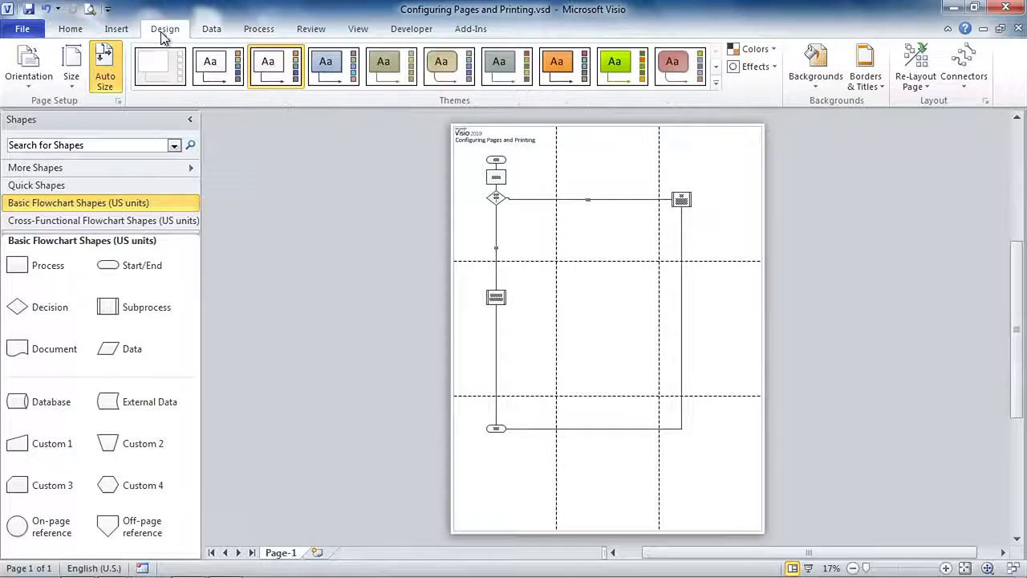
pyautogui.click(111, 82)
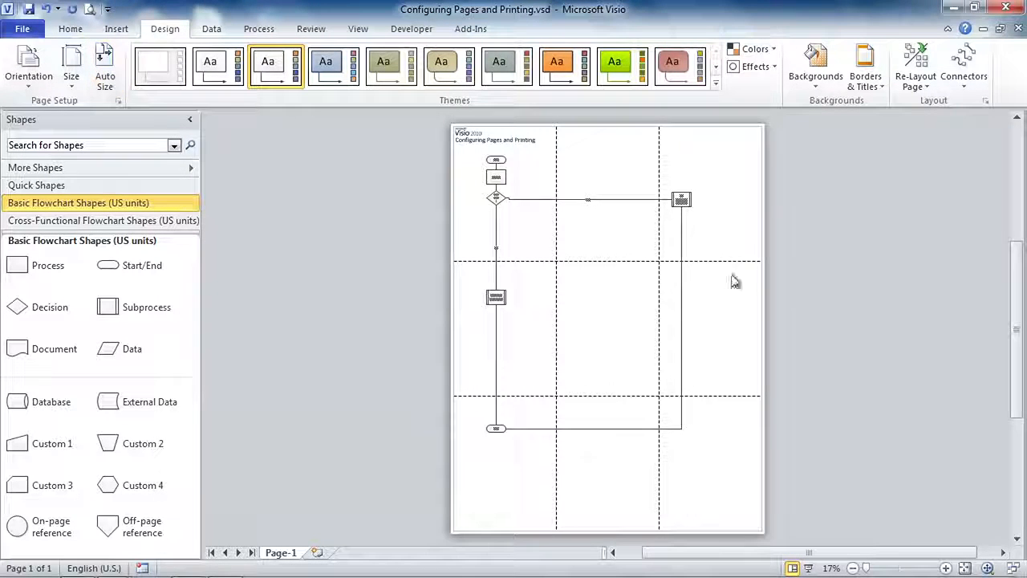
pyautogui.moveTo(681, 200); pyautogui.dragTo(810, 199)
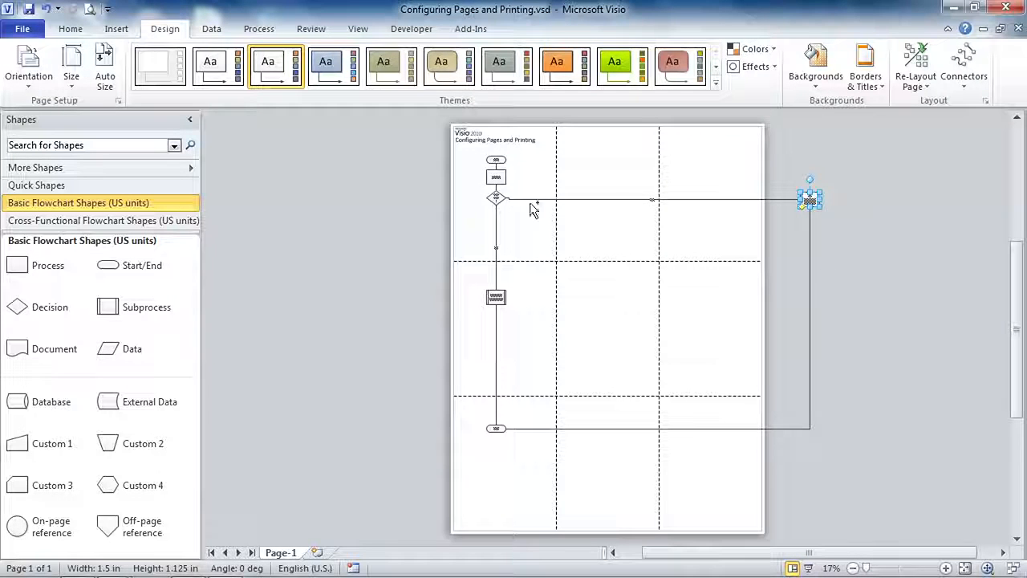
pyautogui.hotkey('ctrl', 'z')
pyautogui.click(104, 65)
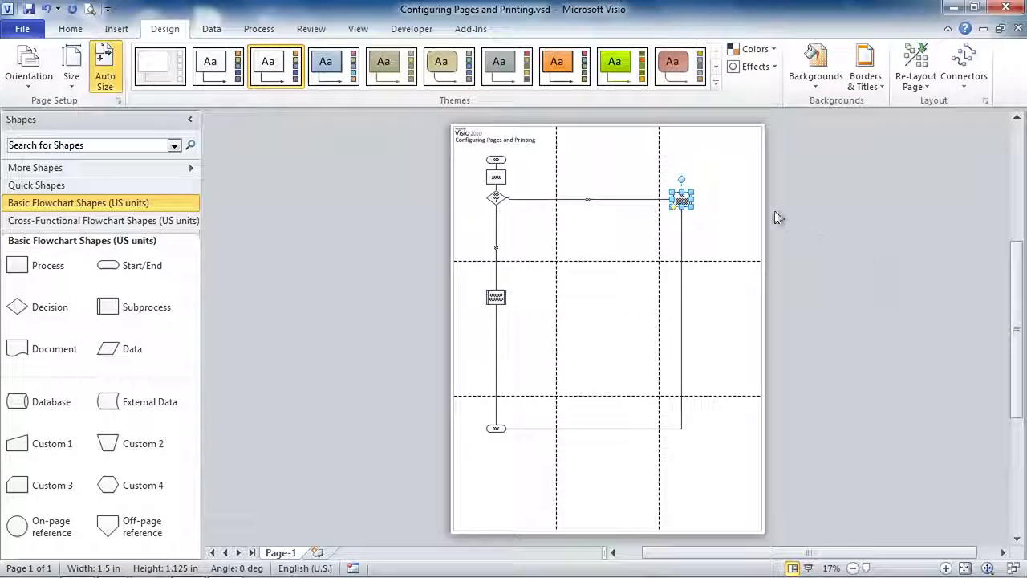
# - Bring the flowchart back onto a single page by moving Get Manager Approval beside the decision and Submit to Purchasing and End beneath it
pyautogui.moveTo(682, 201); pyautogui.dragTo(538, 200)
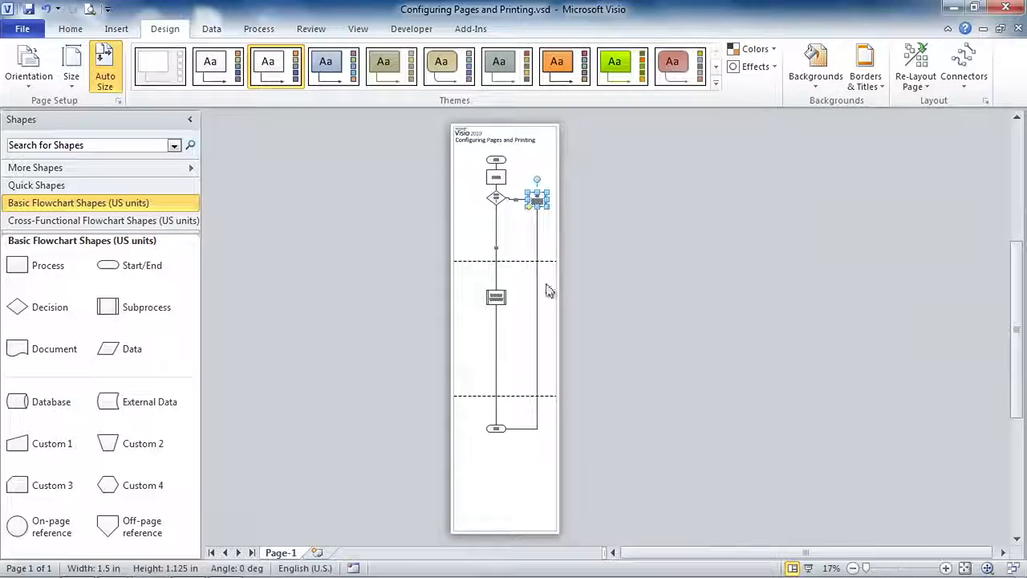
pyautogui.keyDown('shift'); pyautogui.click(496, 297); pyautogui.keyUp('shift')
pyautogui.moveTo(496, 297); pyautogui.dragTo(498, 253)
pyautogui.hotkey('ctrl', 'z')
pyautogui.click(517, 290)
pyautogui.moveTo(498, 295); pyautogui.dragTo(496, 218)
pyautogui.click(506, 310)
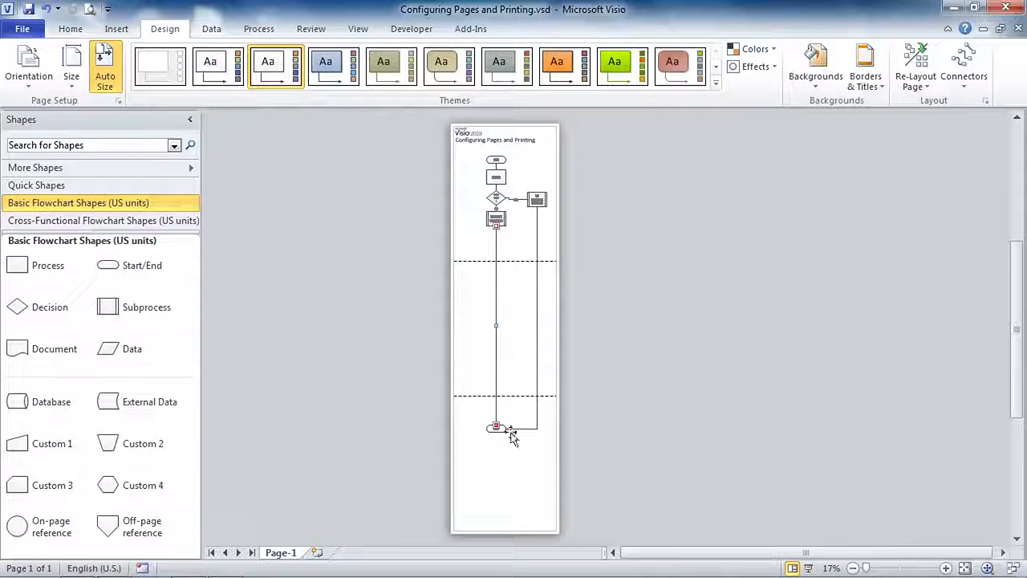
pyautogui.moveTo(495, 429); pyautogui.dragTo(497, 242)
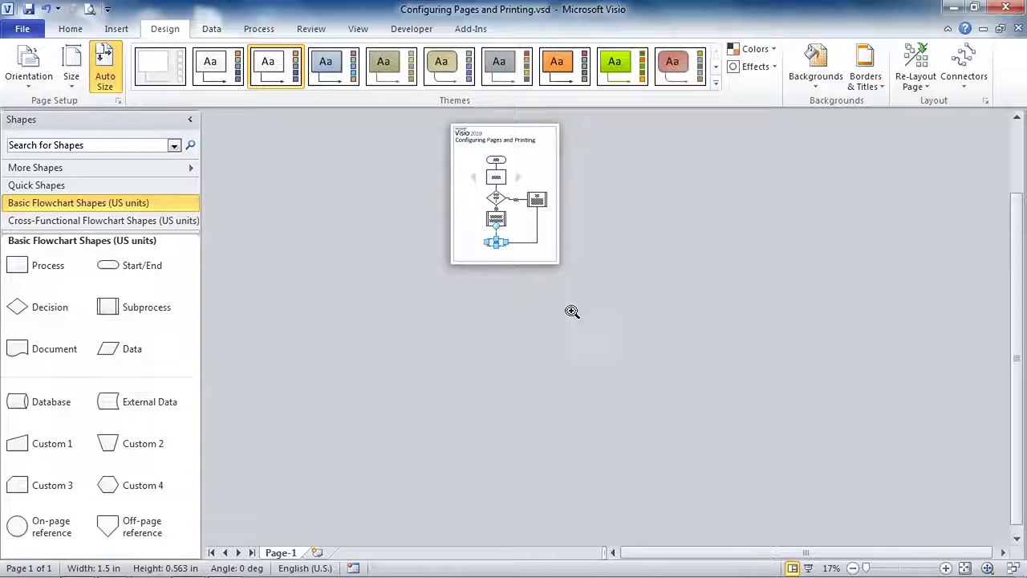
pyautogui.click(965, 567)
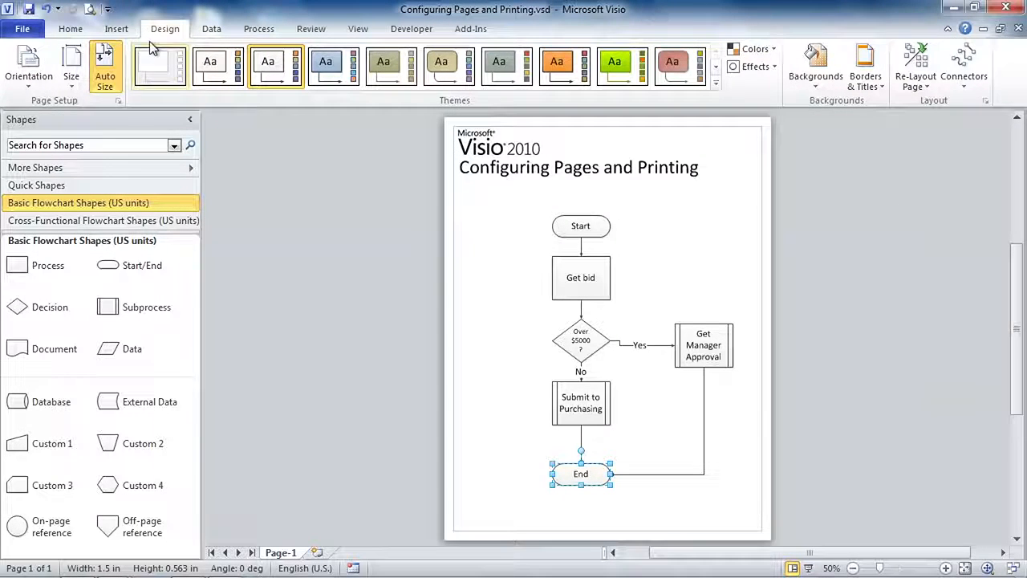
# - Tidy the flowchart with Auto Align & Space, shift Get Manager Approval out of line, and align it again
pyautogui.click(71, 30)
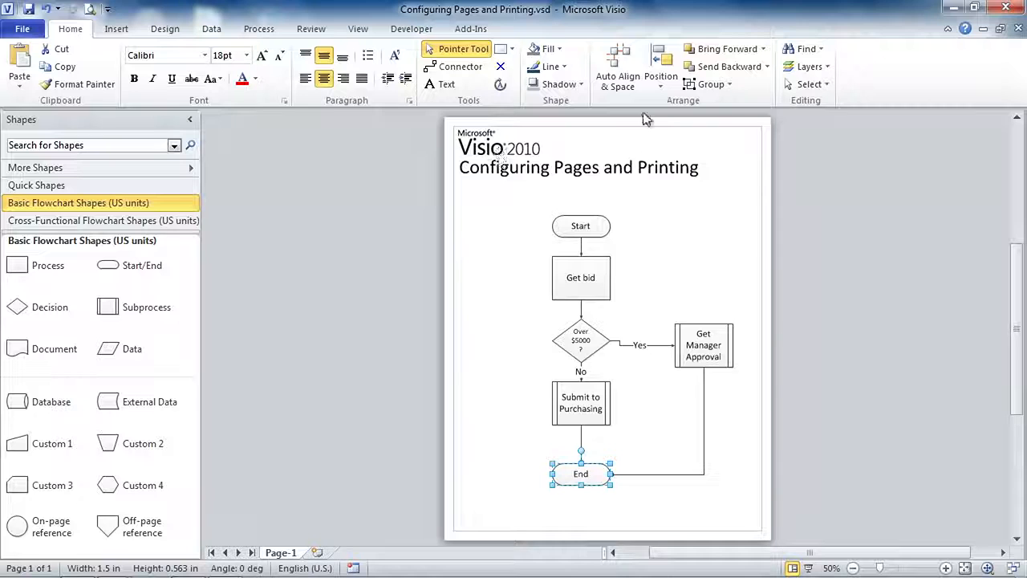
pyautogui.click(618, 68)
pyautogui.moveTo(700, 347); pyautogui.dragTo(685, 337)
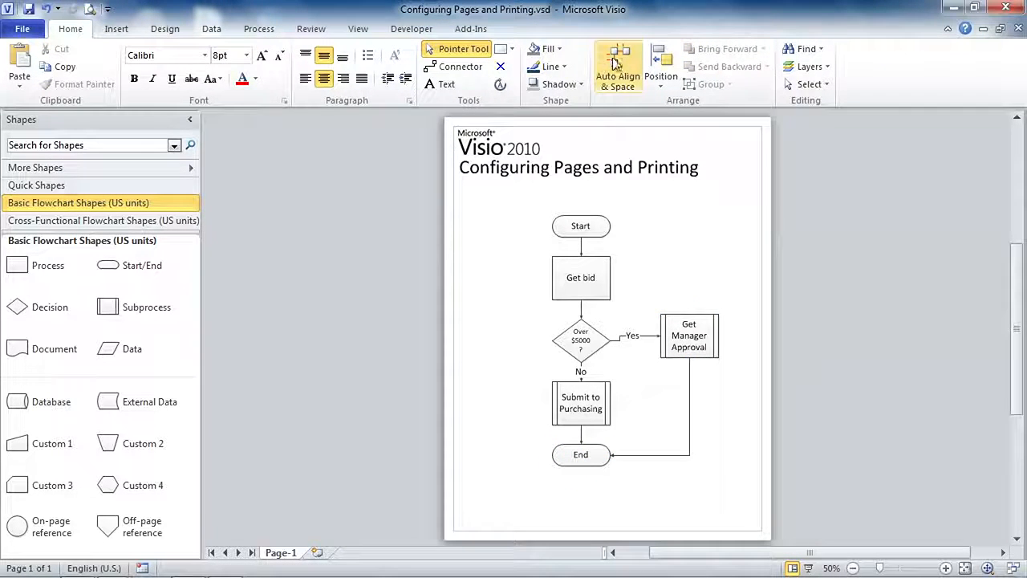
pyautogui.click(618, 77)
# - Move the page title slightly down and to the right, and narrow its text box to about 6.625 in wide
pyautogui.moveTo(480, 188); pyautogui.dragTo(525, 186)
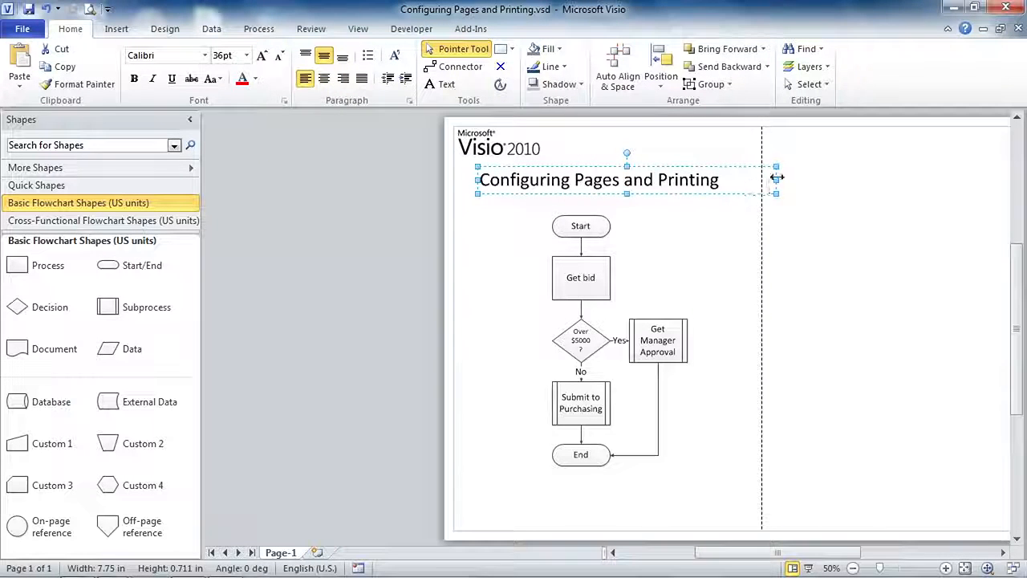
pyautogui.moveTo(776, 178); pyautogui.dragTo(734, 178)
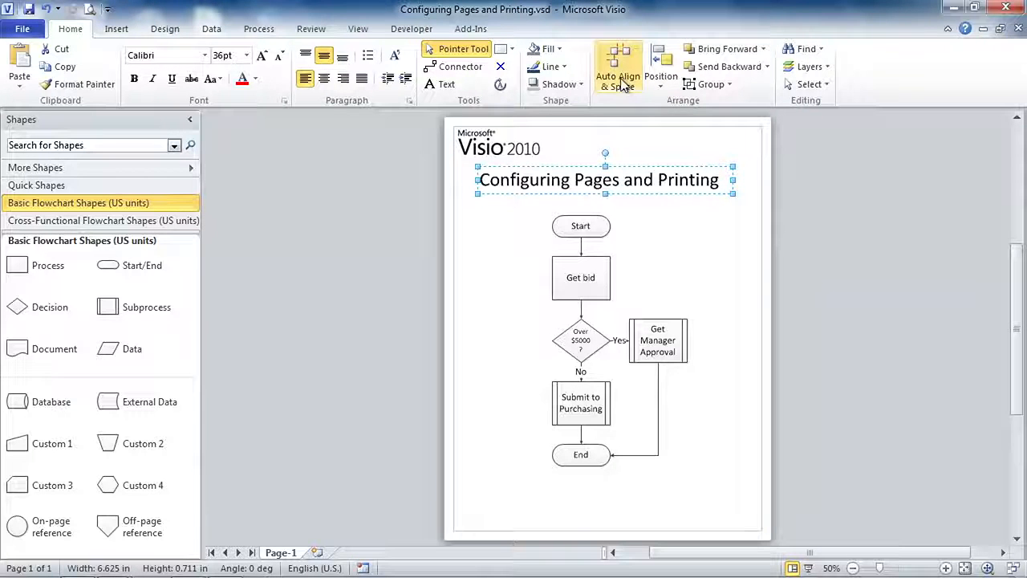
pyautogui.click(705, 261)
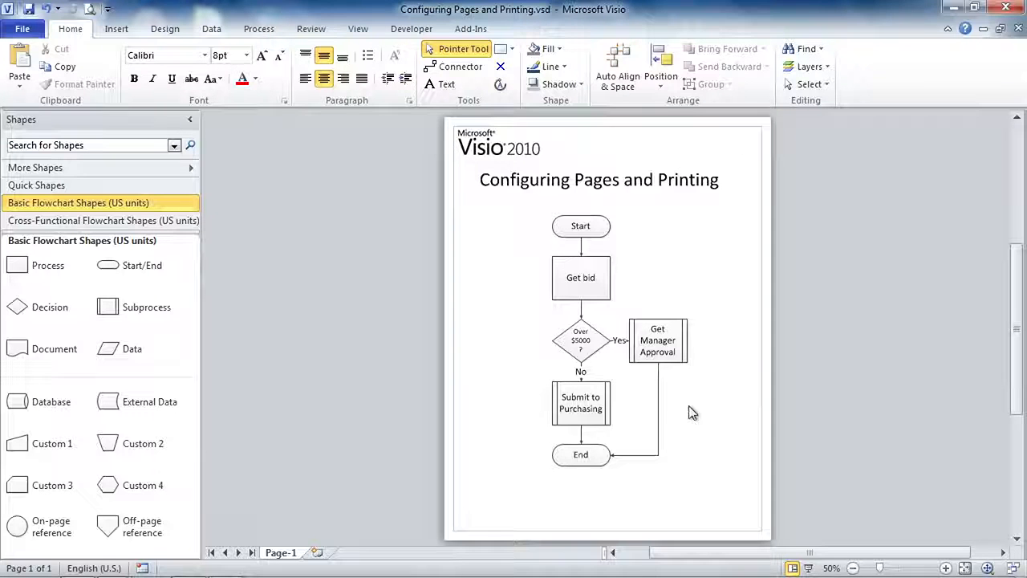
# - Insert two blank pages after Page-1 and rename the third page Submit
pyautogui.click(319, 553)
pyautogui.click(357, 553)
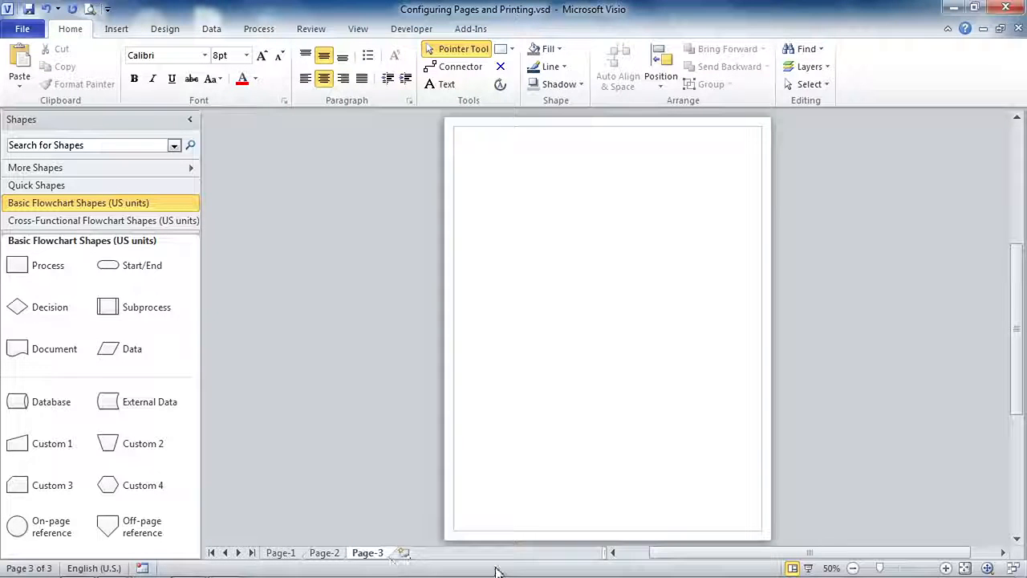
pyautogui.doubleClick(369, 555)
pyautogui.write('Submit')
pyautogui.press('Return')
# - Rename the second page Approve and reorder the pages so that Submit comes before it
pyautogui.doubleClick(323, 553)
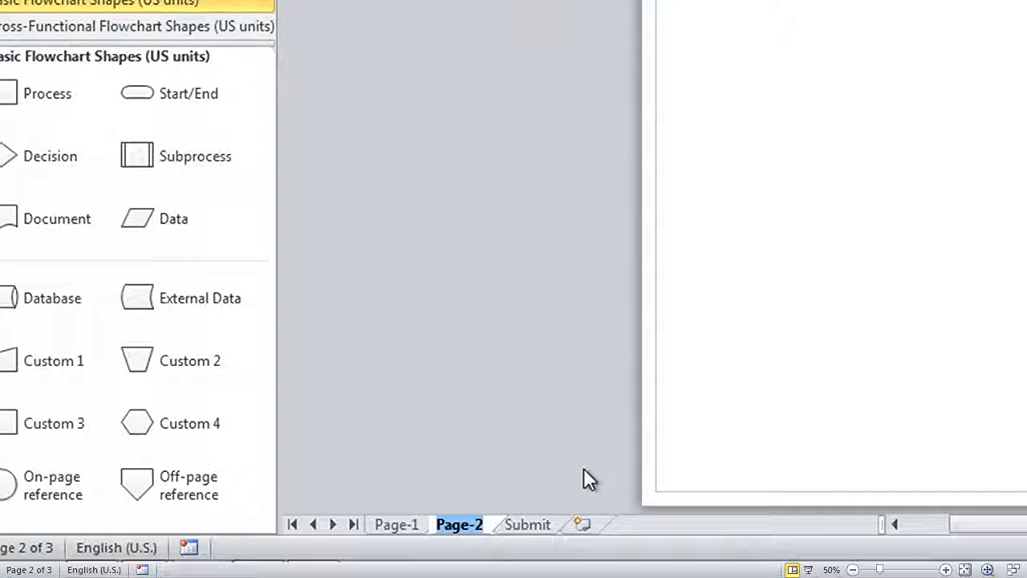
pyautogui.write('Approve')
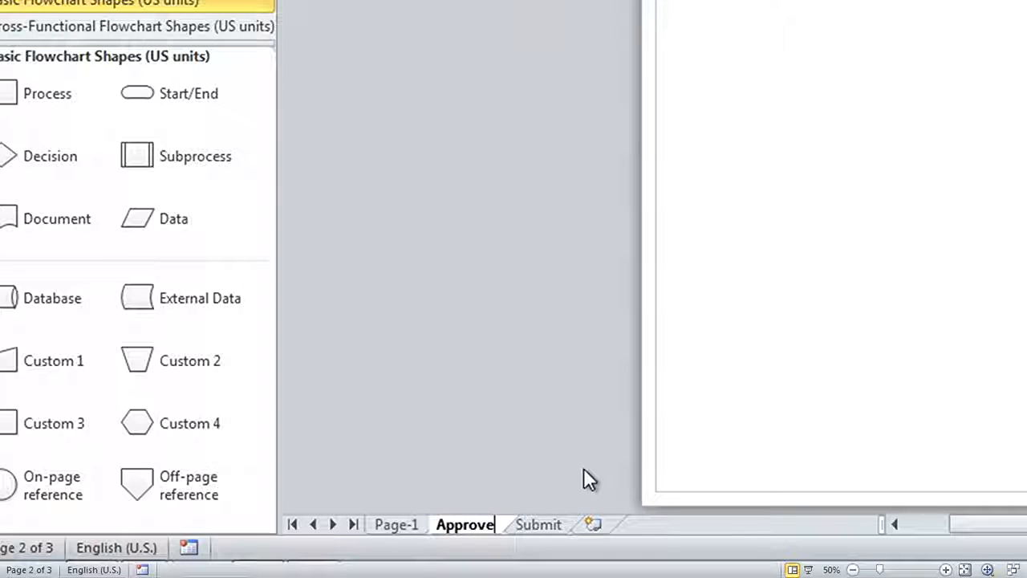
pyautogui.press('Return')
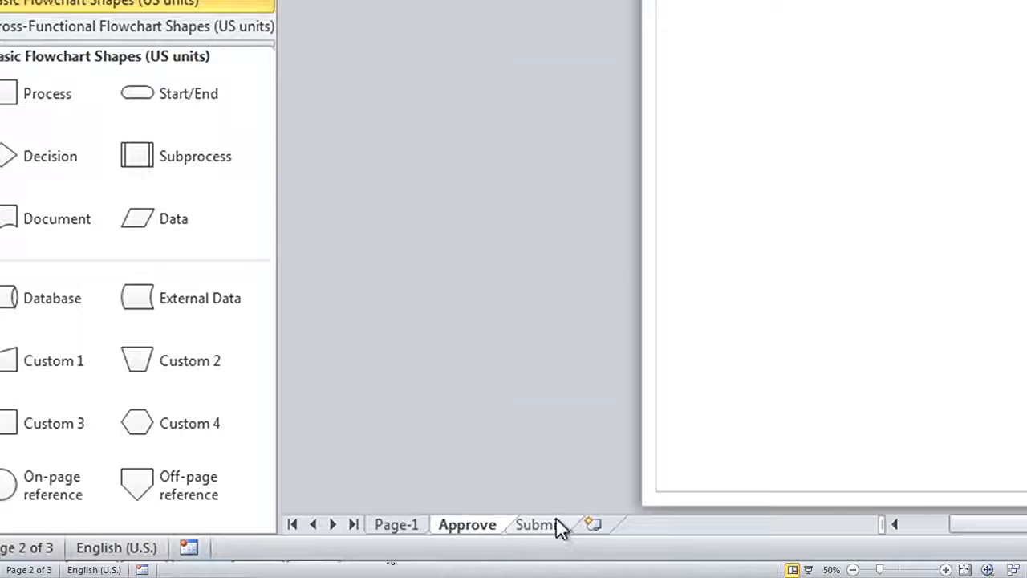
pyautogui.moveTo(560, 526); pyautogui.dragTo(458, 532)
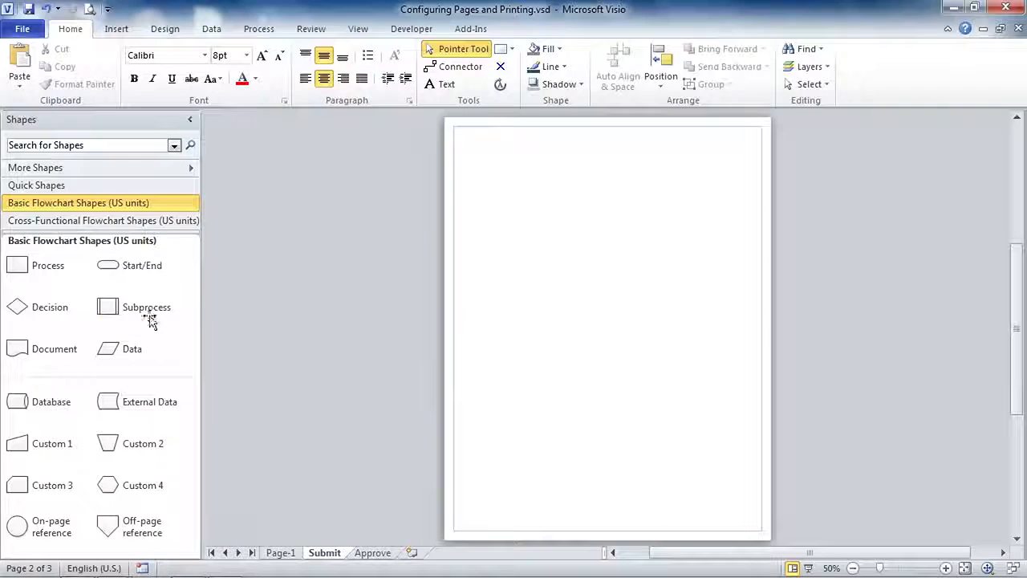
# - Place a Start/End shape near the top of the Submit page and another near the left edge of the Approve page
pyautogui.moveTo(107, 265); pyautogui.dragTo(583, 213)
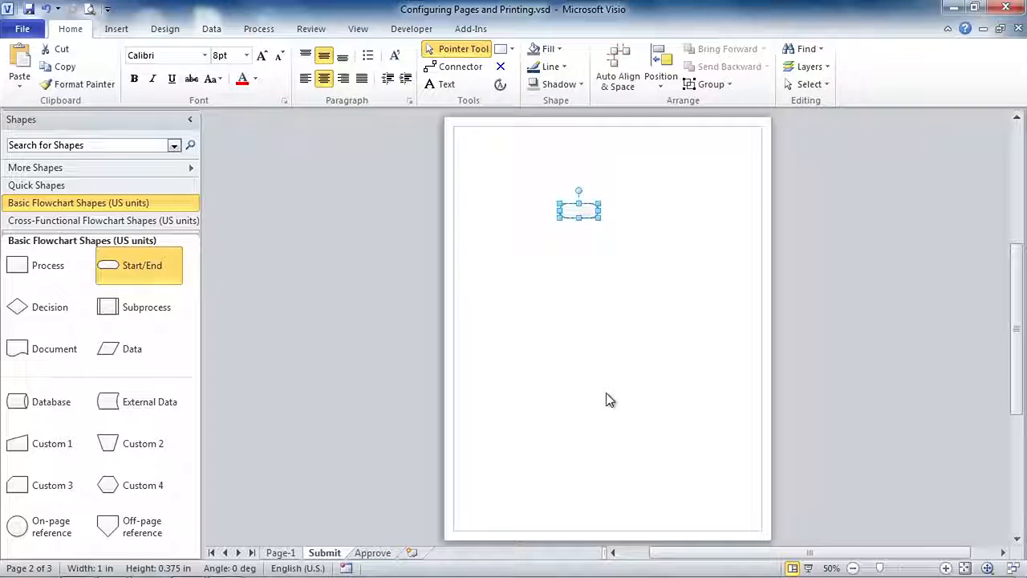
pyautogui.click(374, 552)
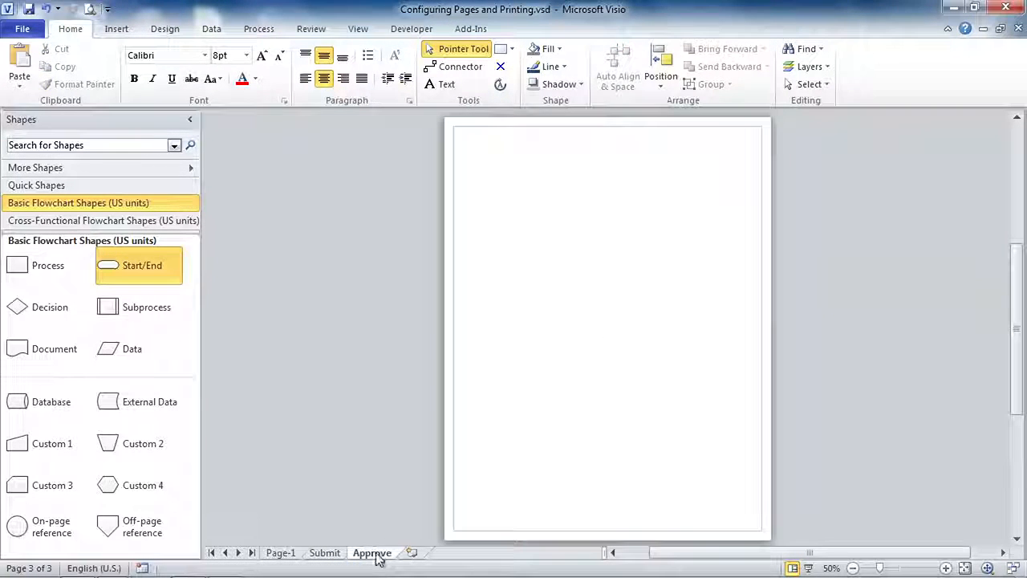
pyautogui.moveTo(106, 268); pyautogui.dragTo(502, 316)
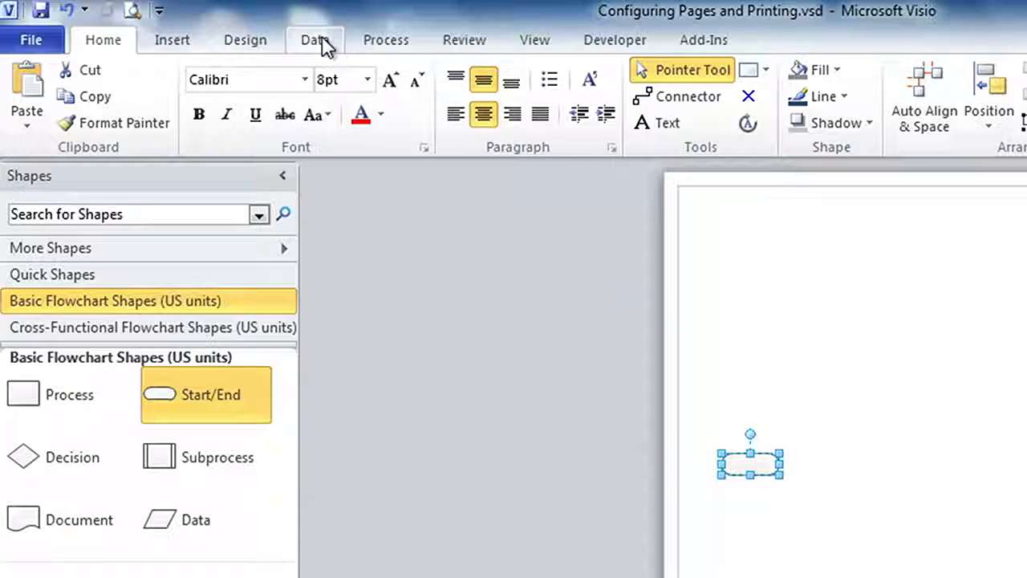
# - Set the Approve page's orientation to landscape
pyautogui.click(272, 44)
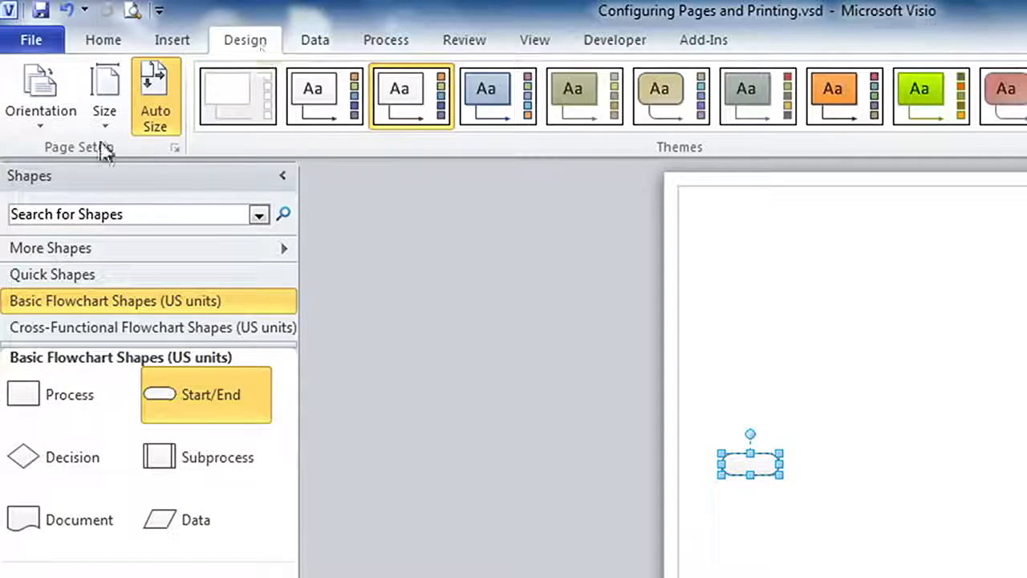
pyautogui.click(41, 112)
pyautogui.click(80, 230)
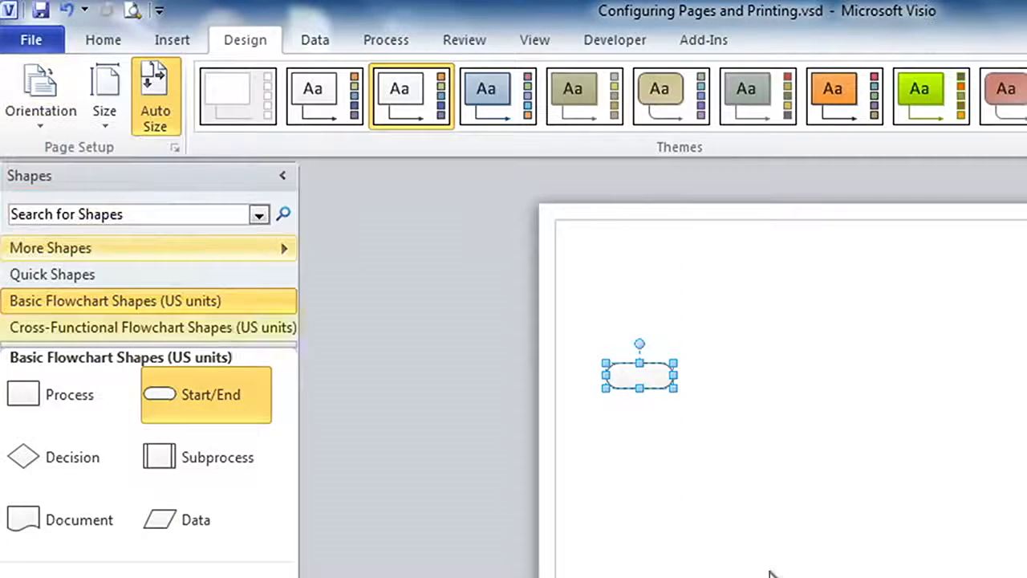
pyautogui.click(772, 574)
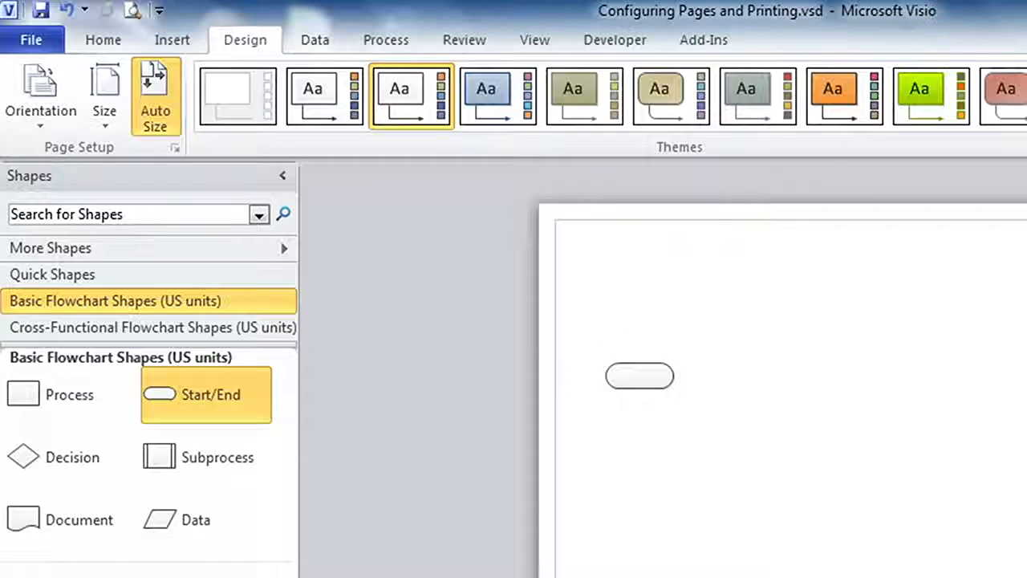
# - Return to Page-1 and open the gallery of page backgrounds
pyautogui.hotkey('ctrl', 'pagedown')
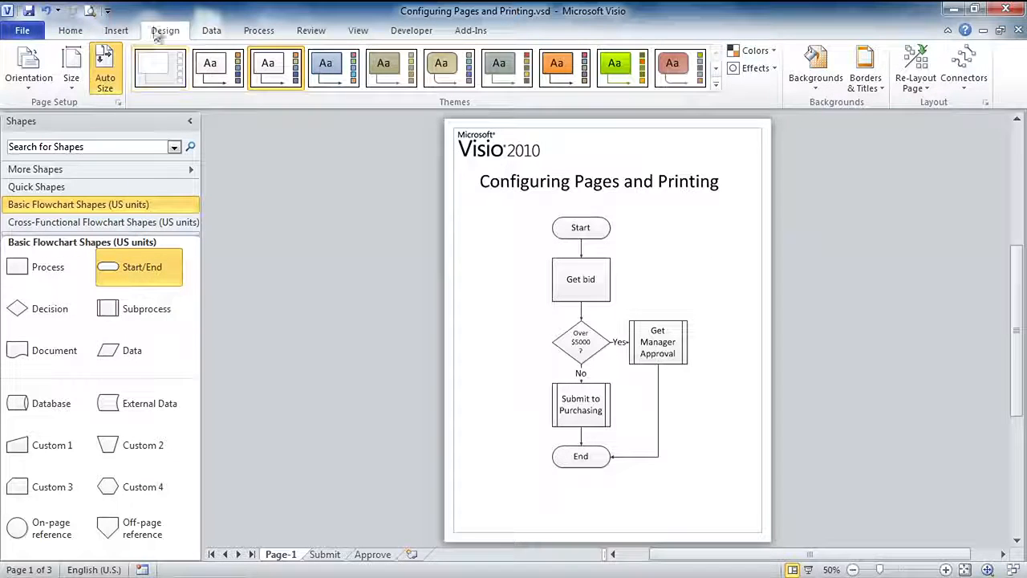
pyautogui.click(817, 81)
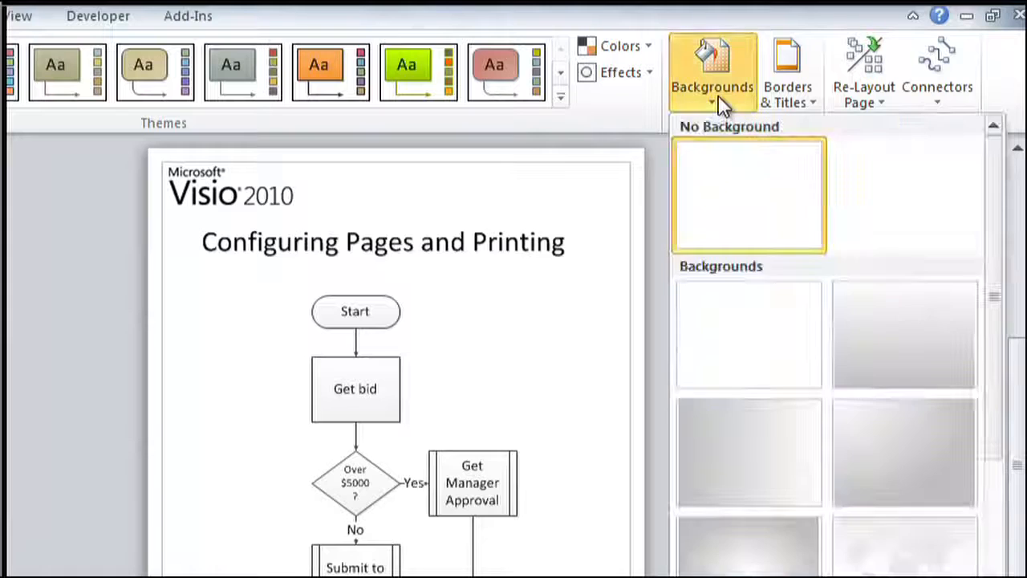